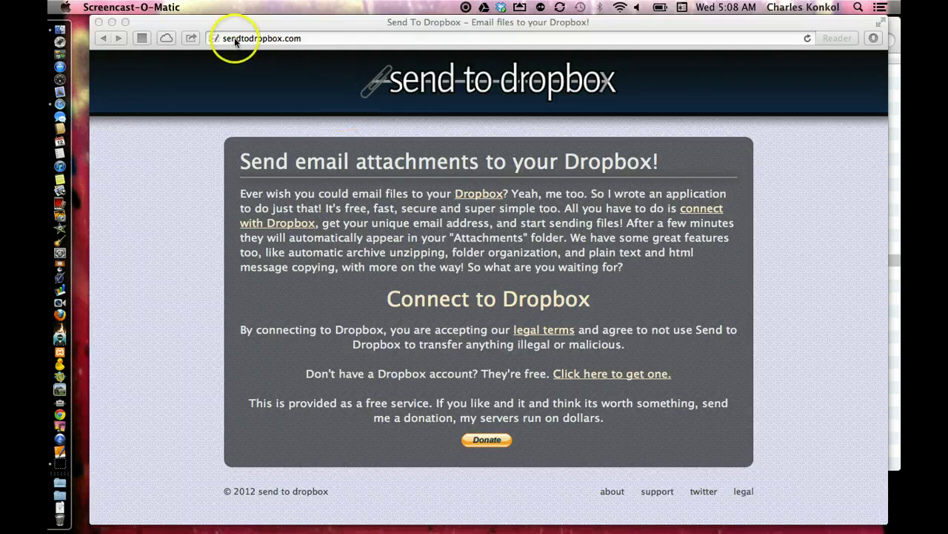
- Select the sendtodropbox.com web address and connect the service to the Dropbox account
left_click(311, 40)
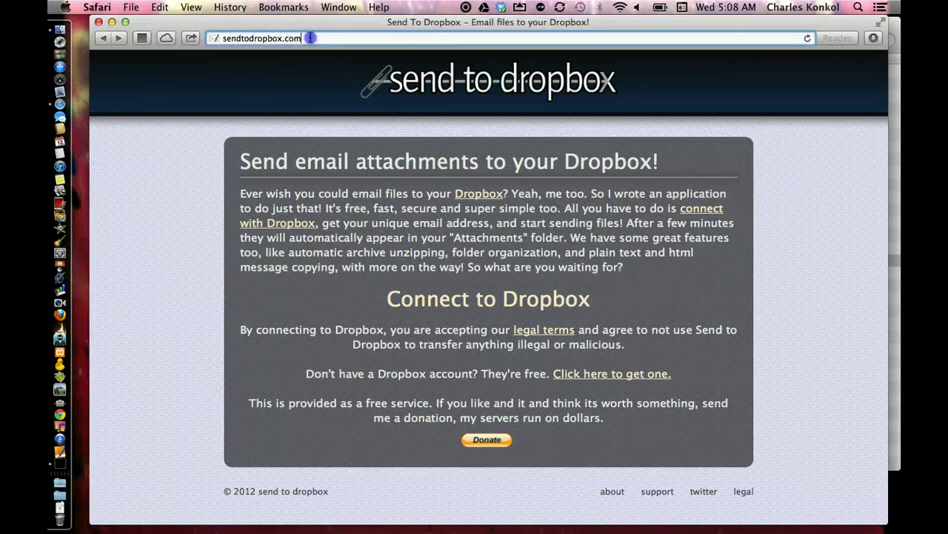
left_click_drag(312, 40, 216, 39)
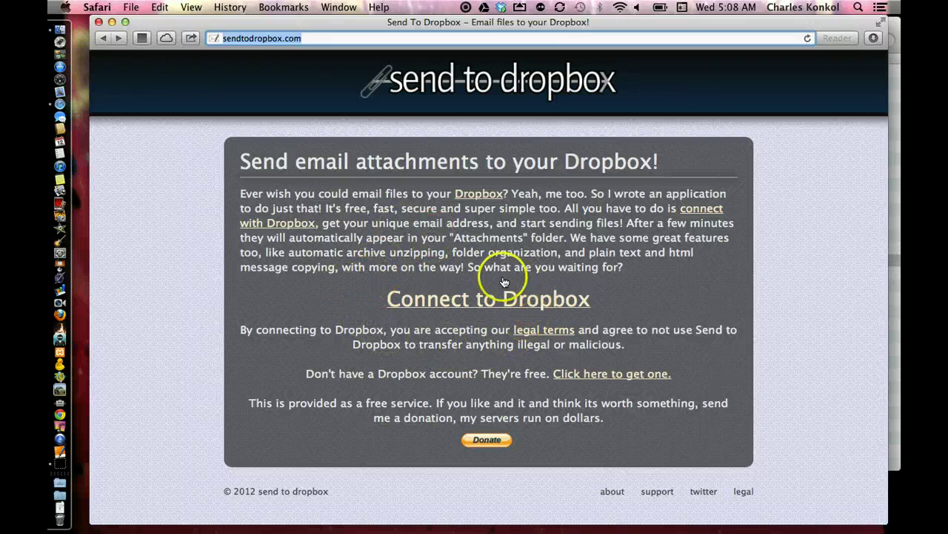
left_click(484, 301)
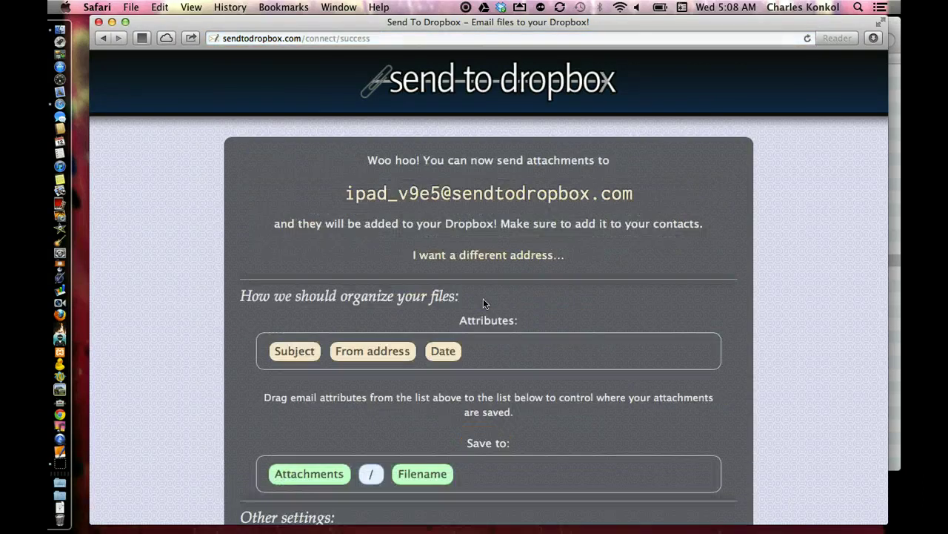
- Request a different email address and go to the favorite word entry
scroll(483, 300, "down", 2)
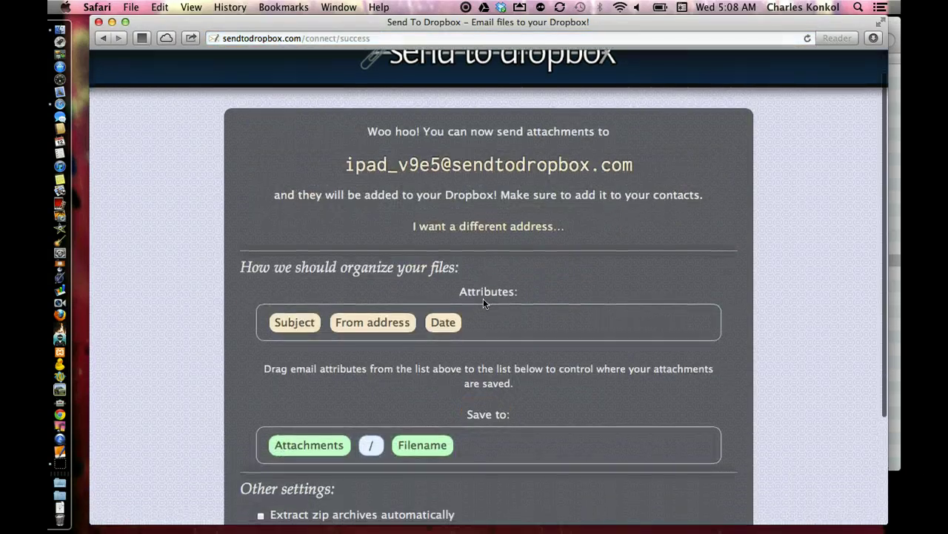
scroll(483, 300, "down", 1)
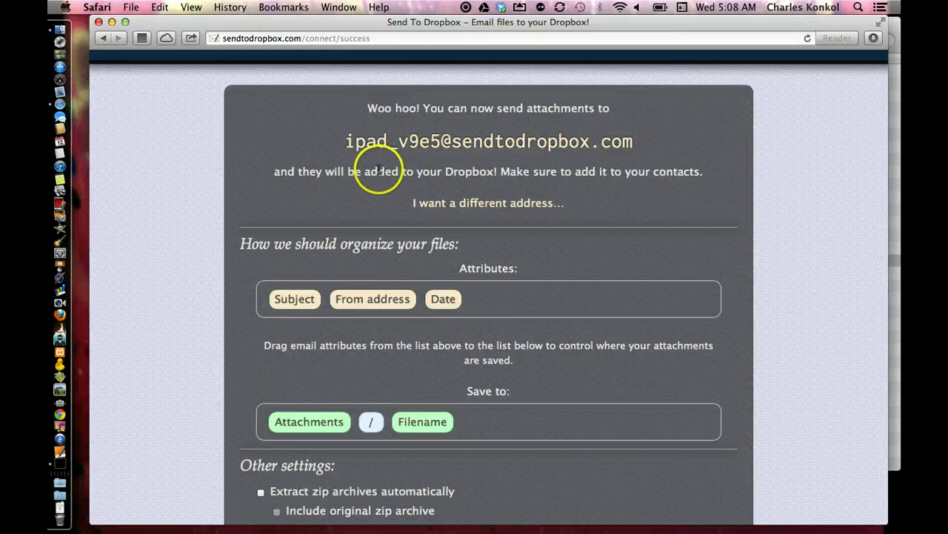
left_click(474, 210)
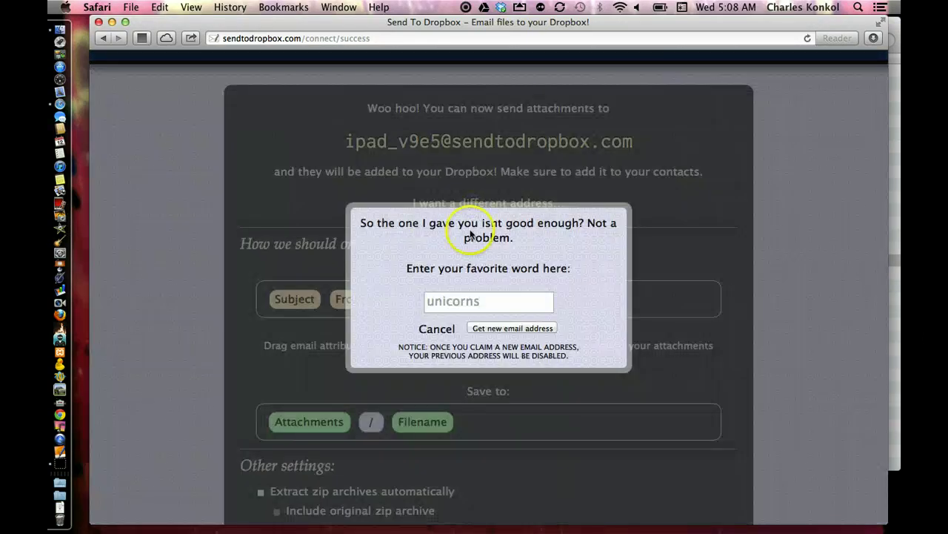
left_click(463, 300)
type("lio")
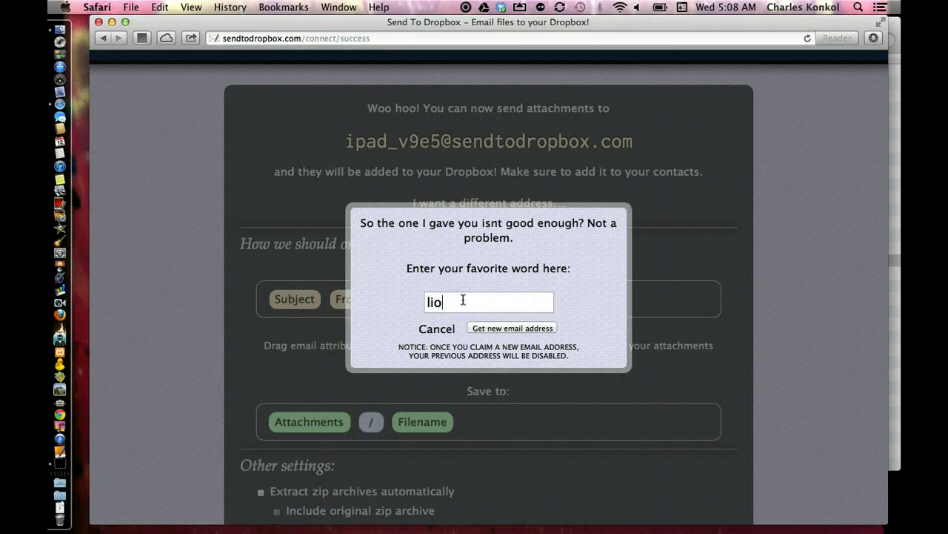
type("n")
key("BackSpace")
key("BackSpace")
key("BackSpace")
key("BackSpace")
- Enter the account owner's surname as the favorite word and get the new email address
type("konkol")
left_click(502, 326)
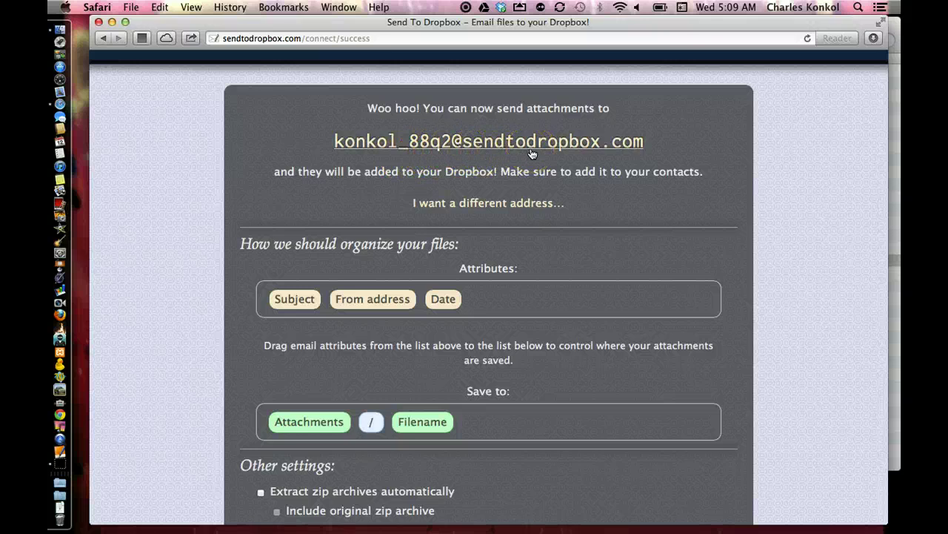
- Build the attachment save path as Attachments / From address / Subject / Date / Filename
left_click(421, 234)
scroll(411, 245, "down", 3)
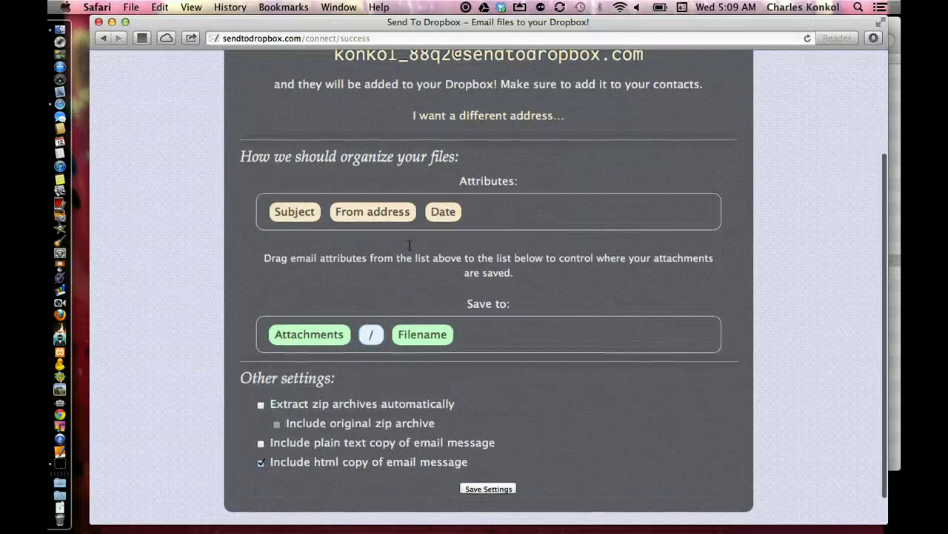
left_click(271, 170)
left_click(383, 146)
left_click(348, 281)
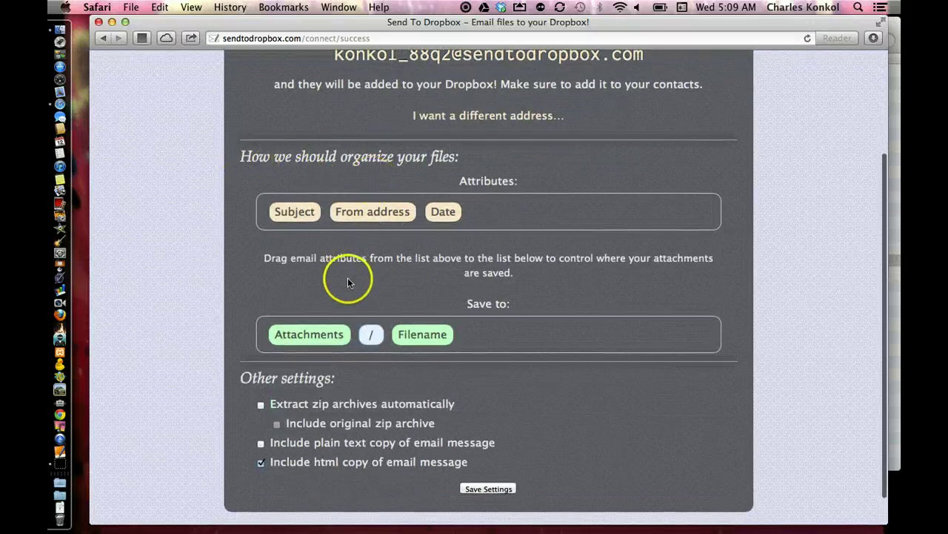
left_click(311, 335)
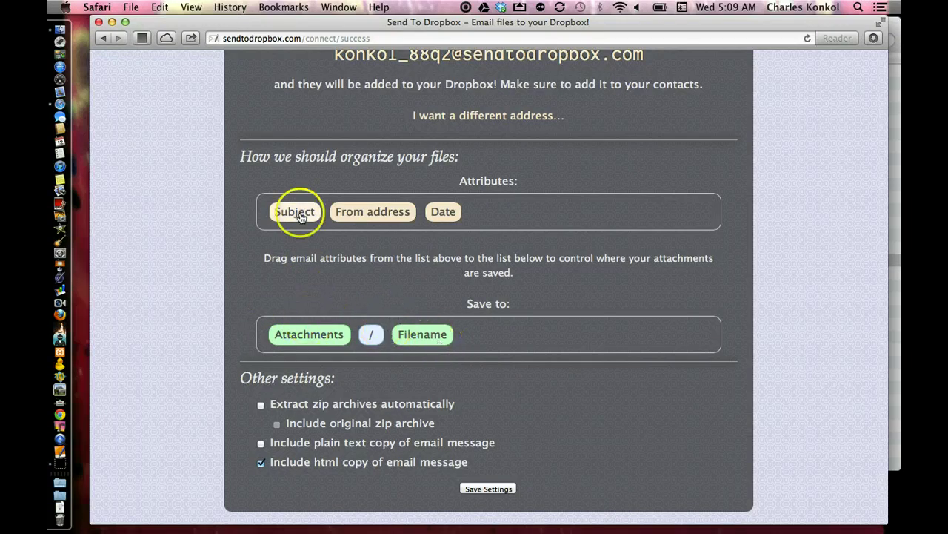
mouse_move(300, 215)
left_mouse_down()
mouse_move(389, 310)
mouse_move(305, 212)
left_mouse_up()
left_click_drag(370, 212, 391, 331)
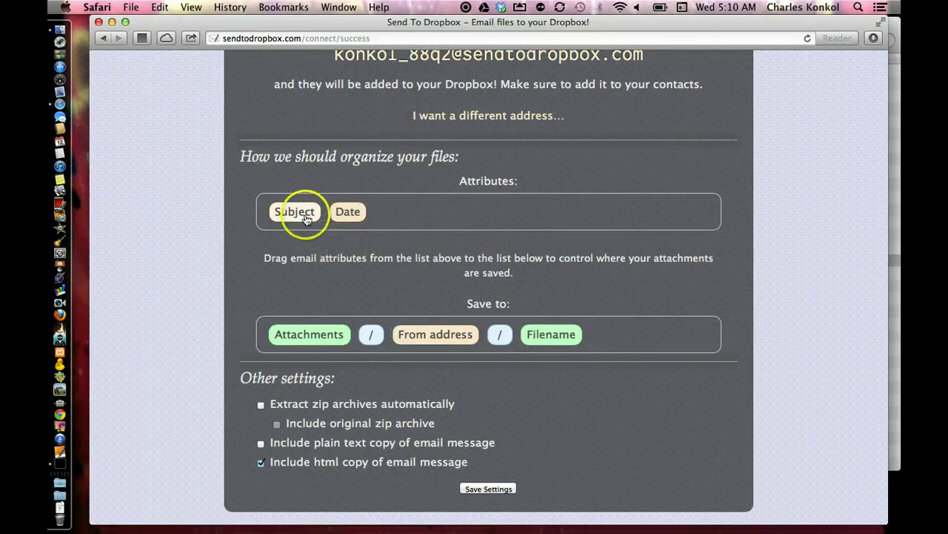
mouse_move(294, 212)
left_mouse_down()
mouse_move(451, 275)
mouse_move(536, 344)
mouse_move(288, 213)
left_mouse_up()
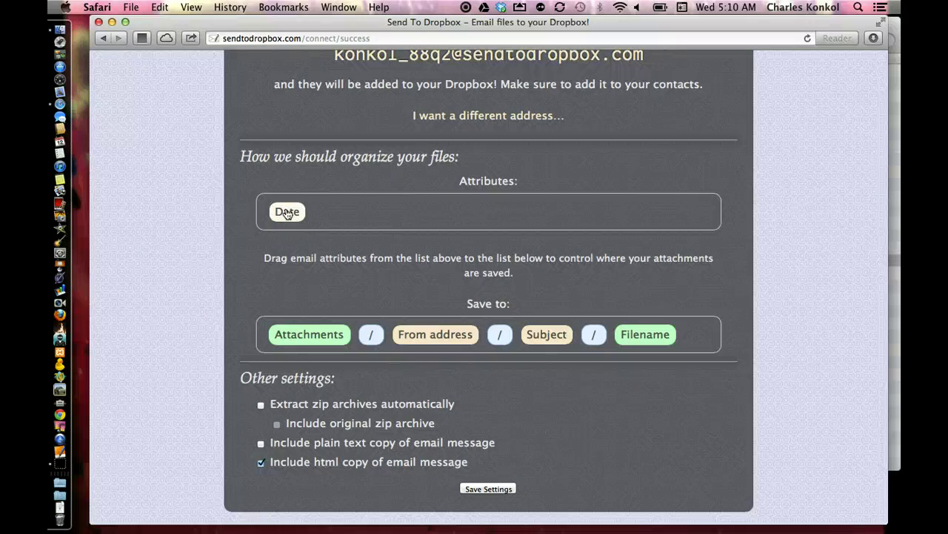
left_click_drag(288, 213, 634, 331)
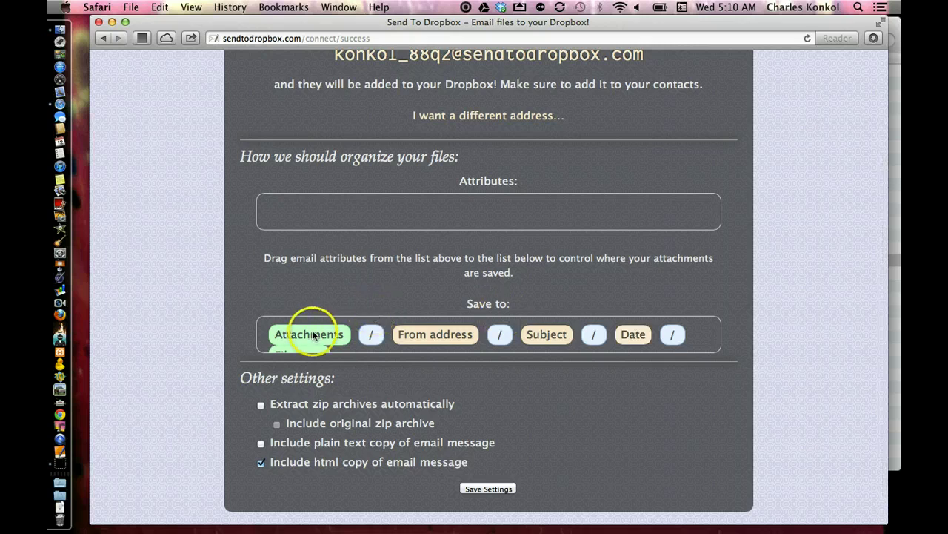
- Open the Dropbox folder in Finder and browse Attachments through CIS102 and the sender's folder to 01-19-2012
left_click(501, 9)
left_click(518, 23)
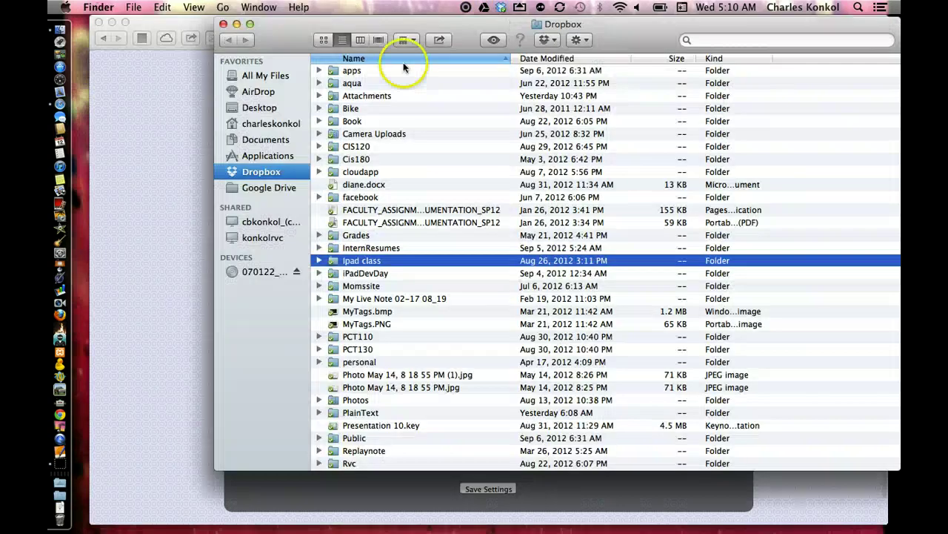
scroll(364, 271, "up", 2)
double_click(364, 97)
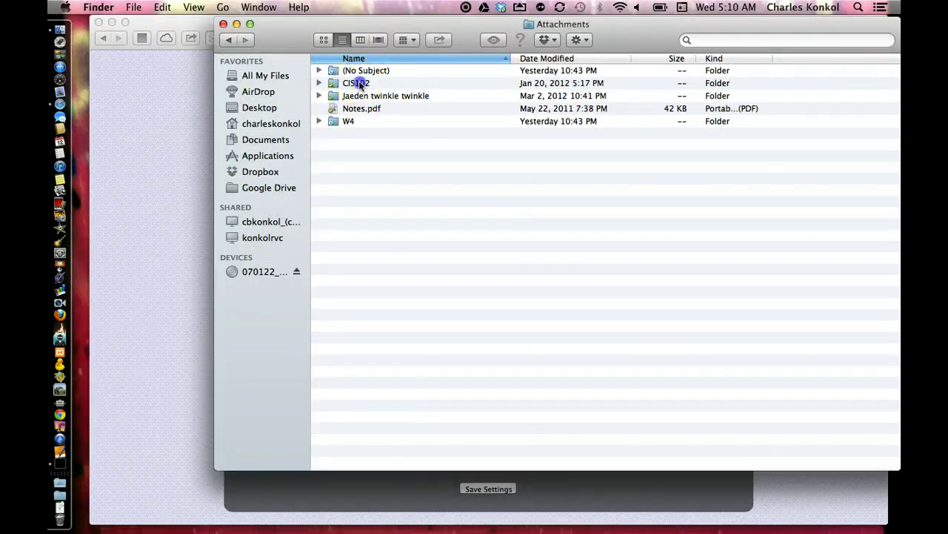
left_click(360, 85)
double_click(360, 85)
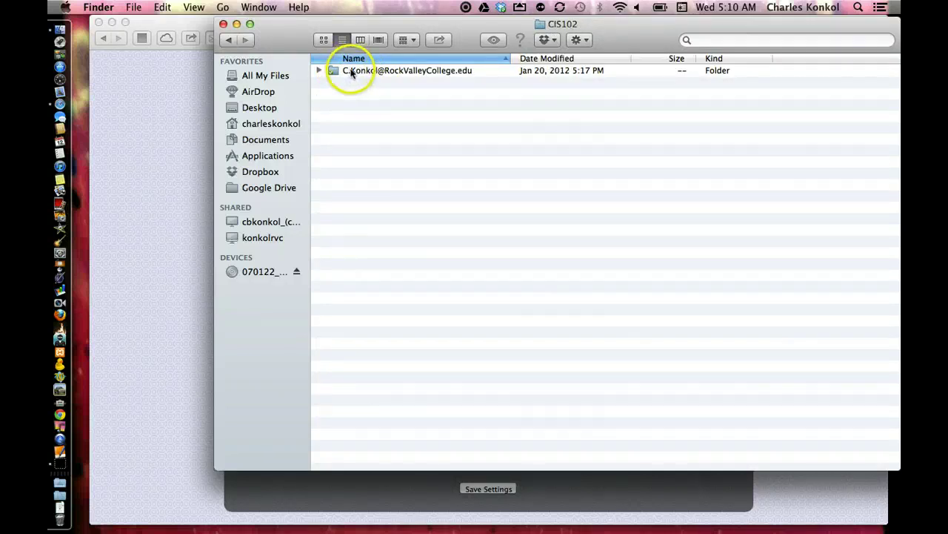
double_click(351, 71)
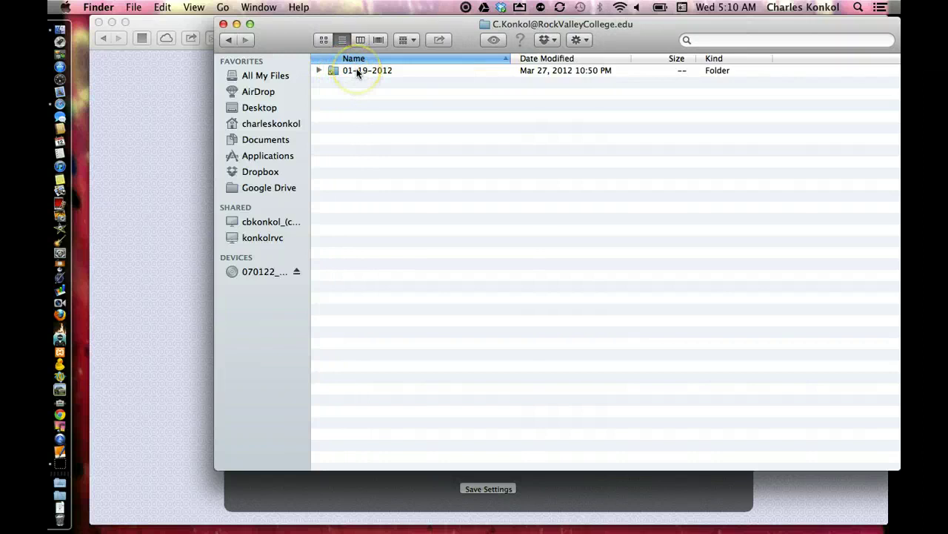
double_click(356, 69)
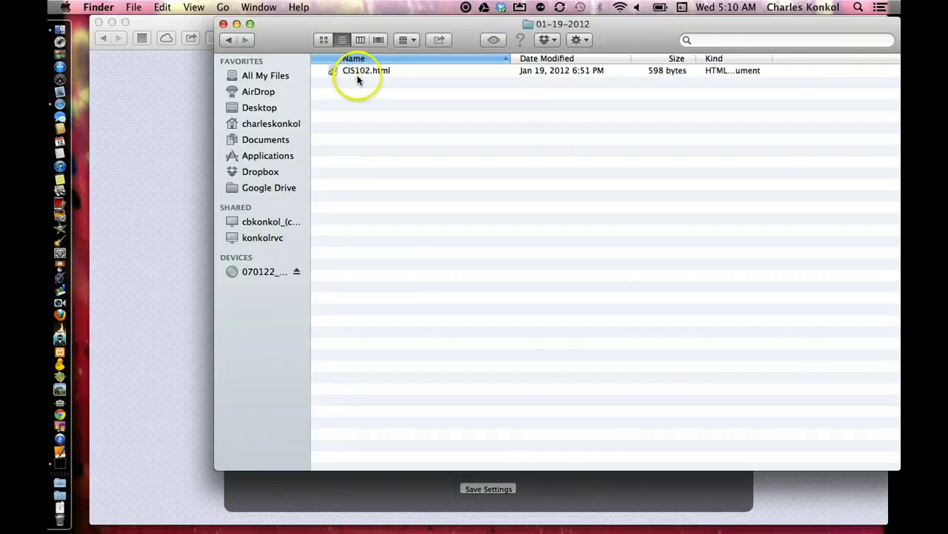
- Go back up to Attachments, reopen CIS102, and move the Finder window down to uncover the save path settings
left_click(230, 41)
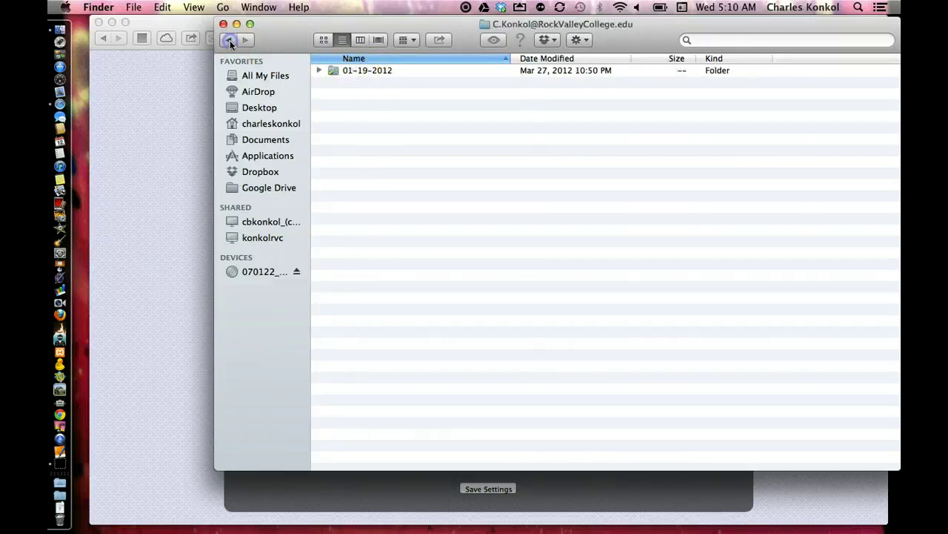
left_click(229, 41)
left_click(230, 41)
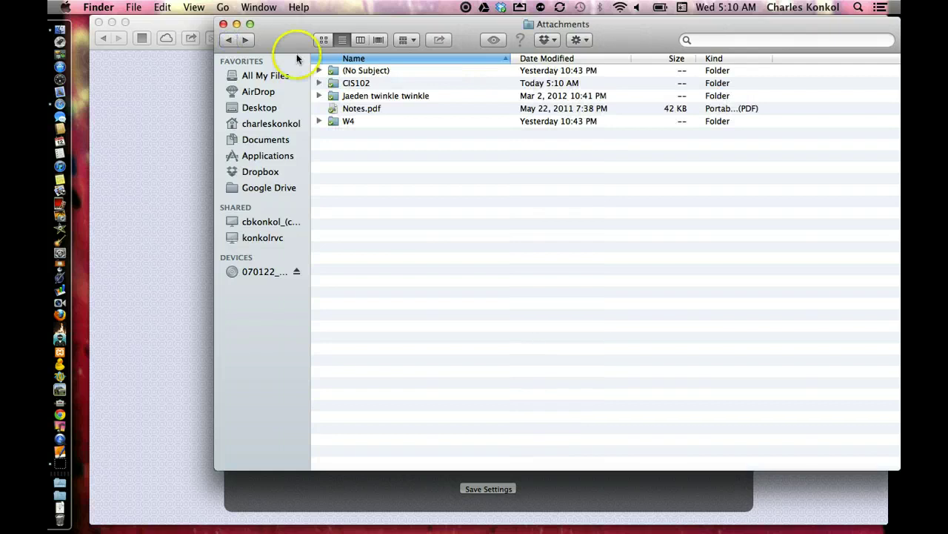
double_click(345, 83)
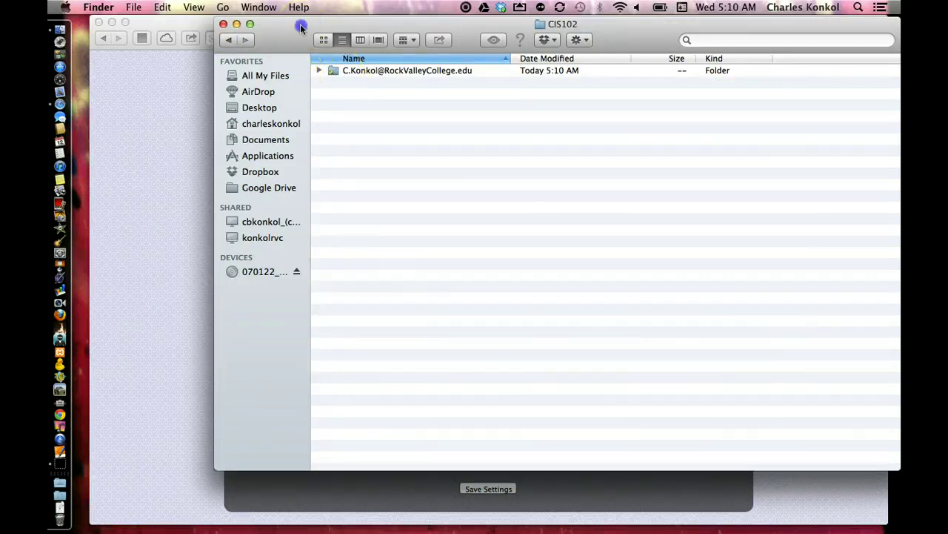
left_click_drag(301, 28, 274, 378)
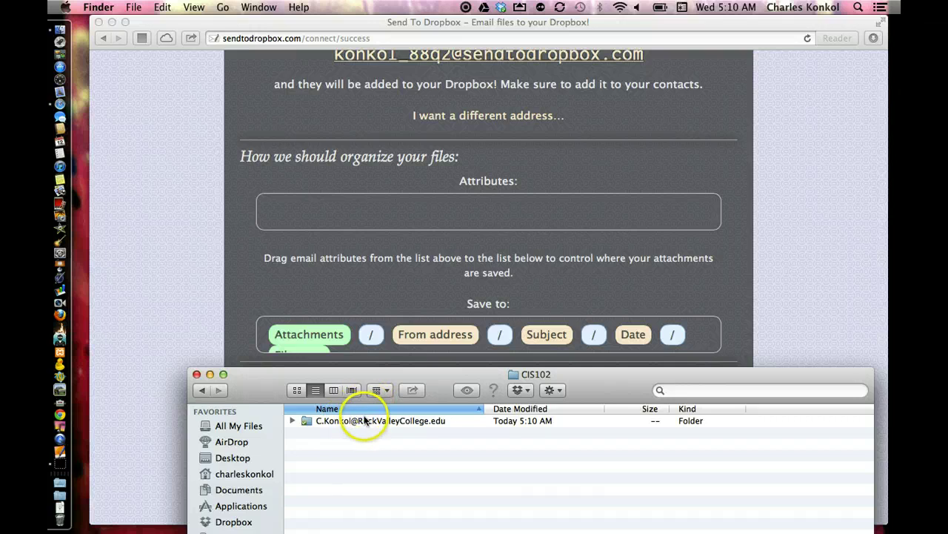
- In Safari, reorder the save path so From address comes between Subject and Date, and save the settings
left_click(433, 341)
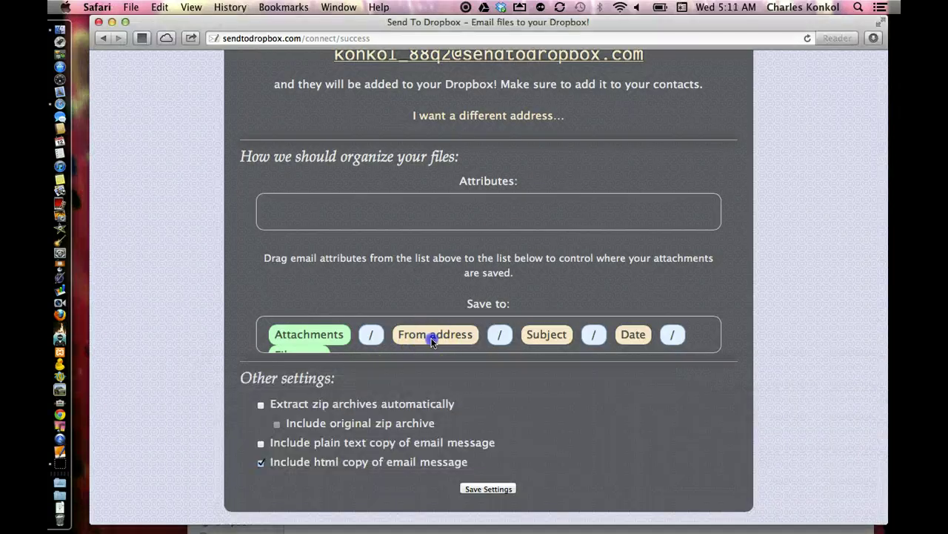
left_click_drag(433, 341, 382, 217)
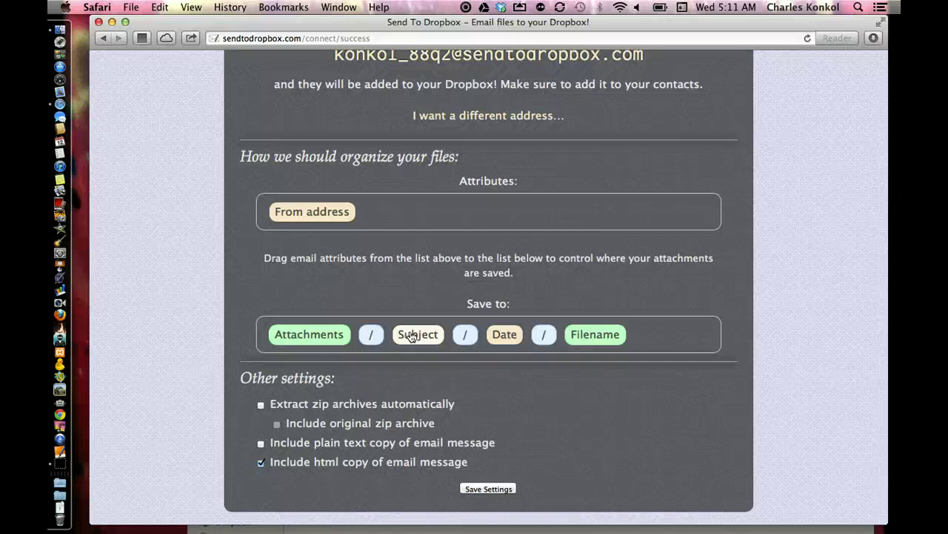
left_click(338, 203)
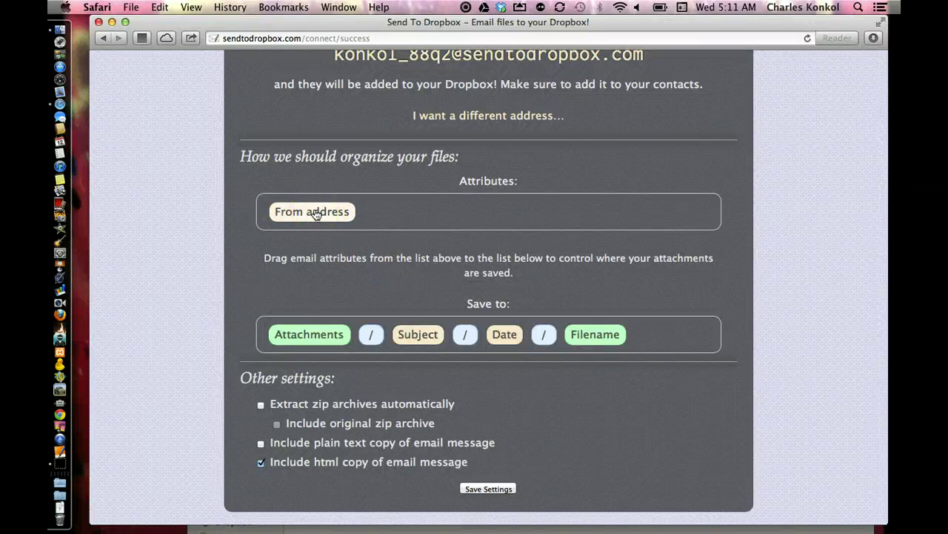
left_click_drag(315, 213, 533, 338)
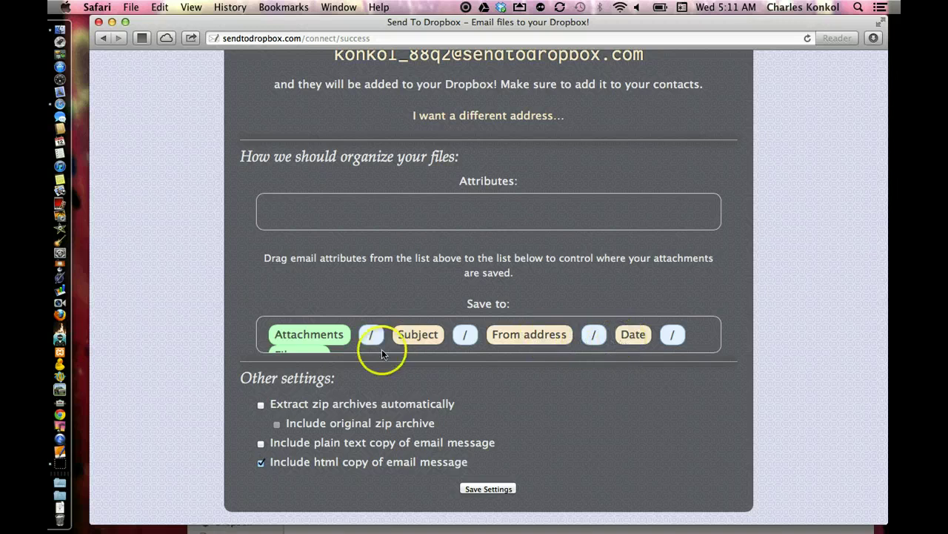
left_click(486, 489)
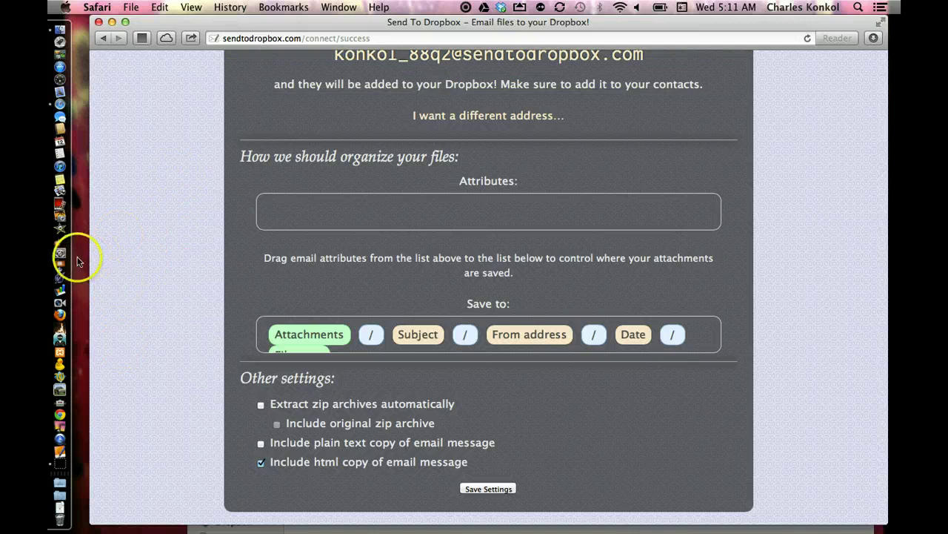
- Switch to Keynote and open the CIS120 week 2 presentation from iCloud
left_click(129, 262)
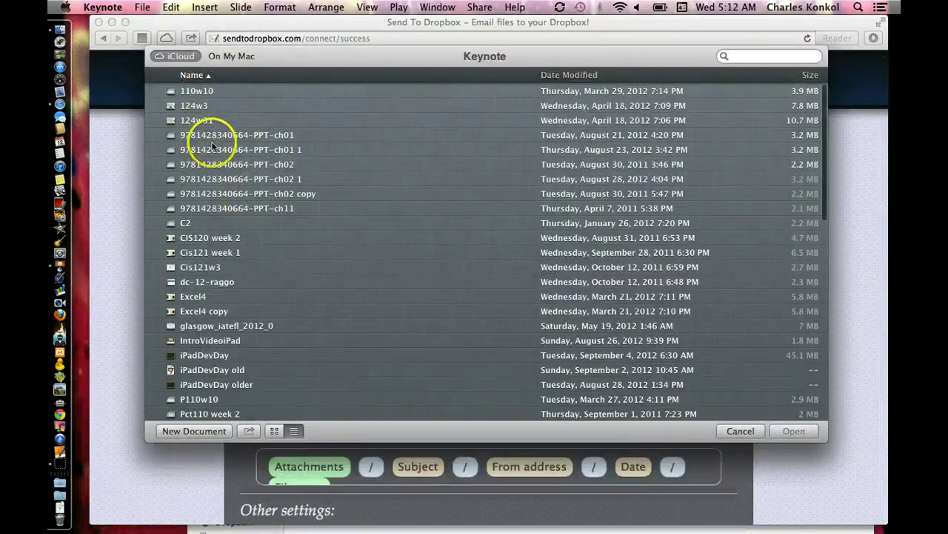
double_click(211, 237)
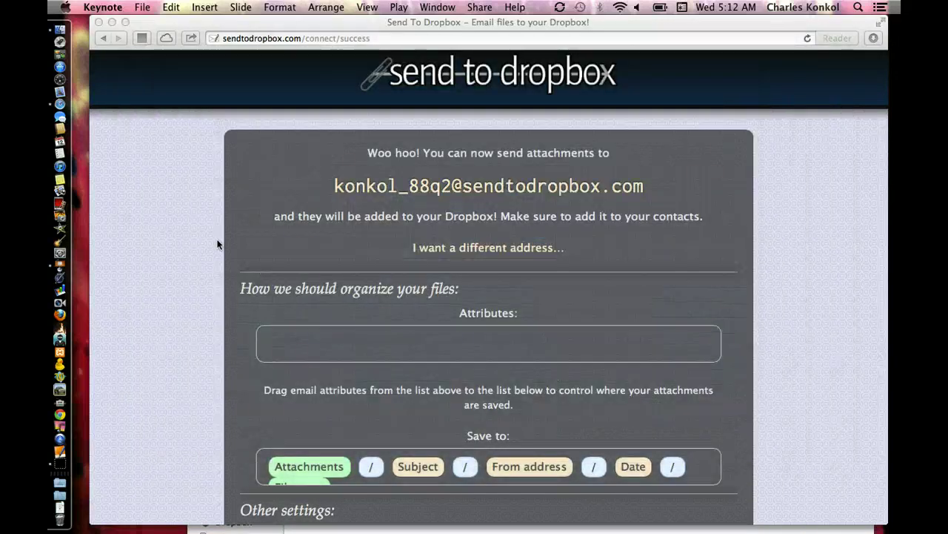
- Switch back to Safari and select the whole assigned Send To Dropbox email address
left_click(344, 185)
left_click_drag(397, 191, 336, 183)
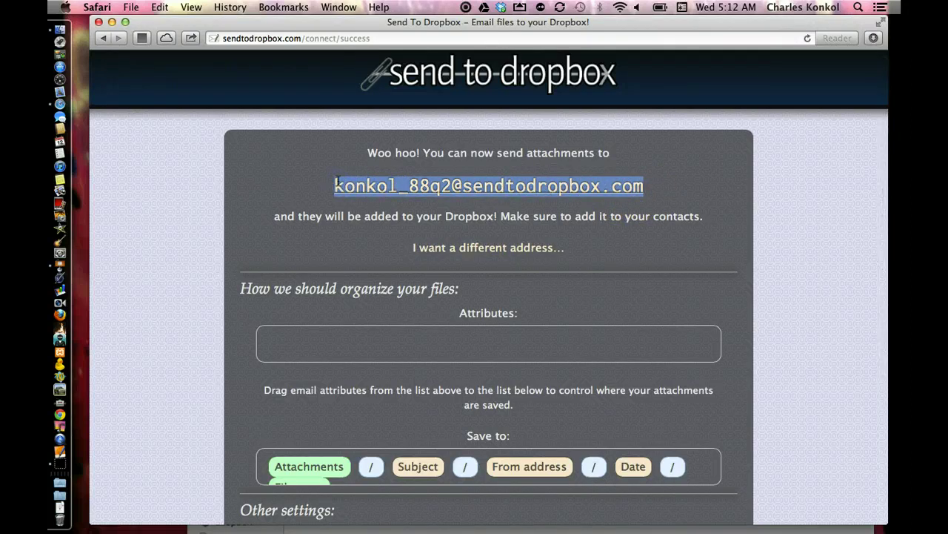
- Return to the CIS120 week 2 presentation in Keynote, review its document warnings, and close the warnings window
left_click(62, 268)
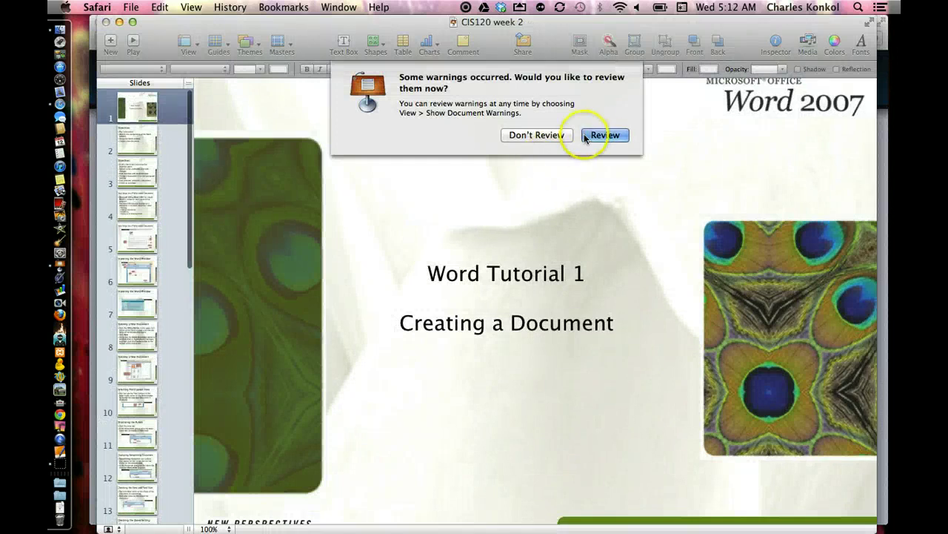
left_click(601, 135)
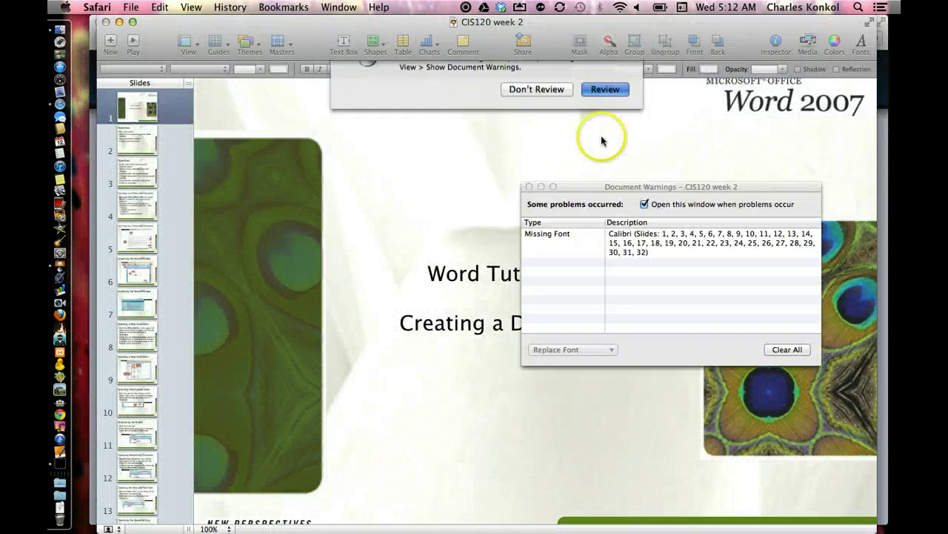
left_click(529, 186)
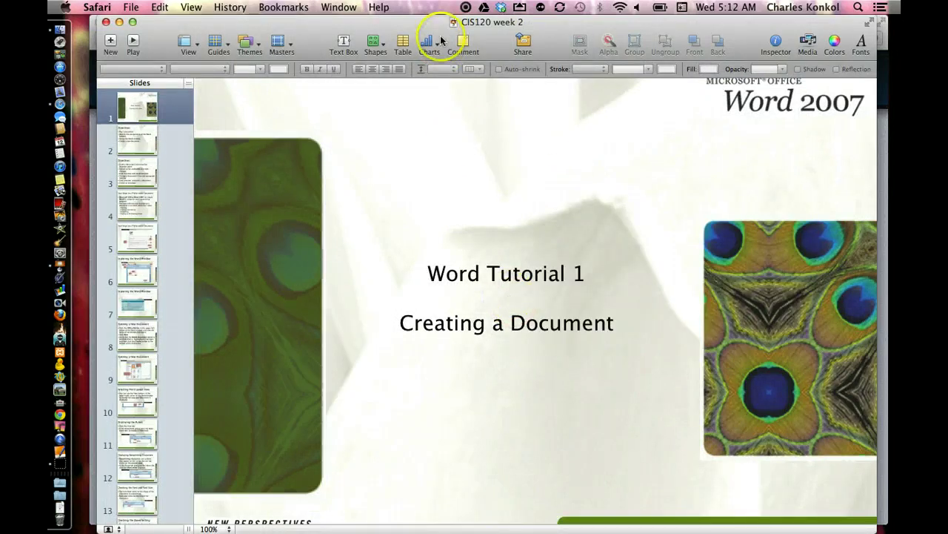
left_click_drag(434, 19, 418, 21)
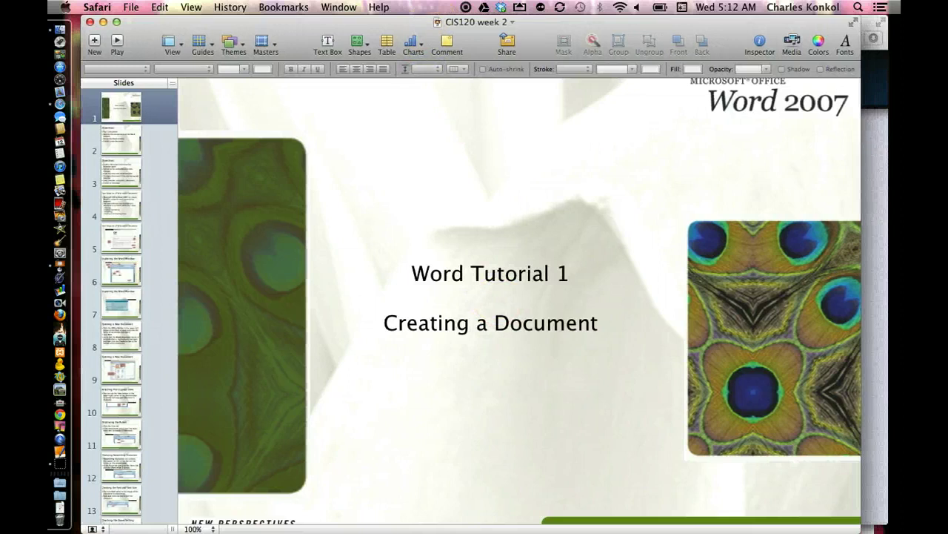
- Export the CIS120 week 2 presentation from Keynote as a PDF named CIS120 week 2.pdf on the Desktop
left_click(129, 9)
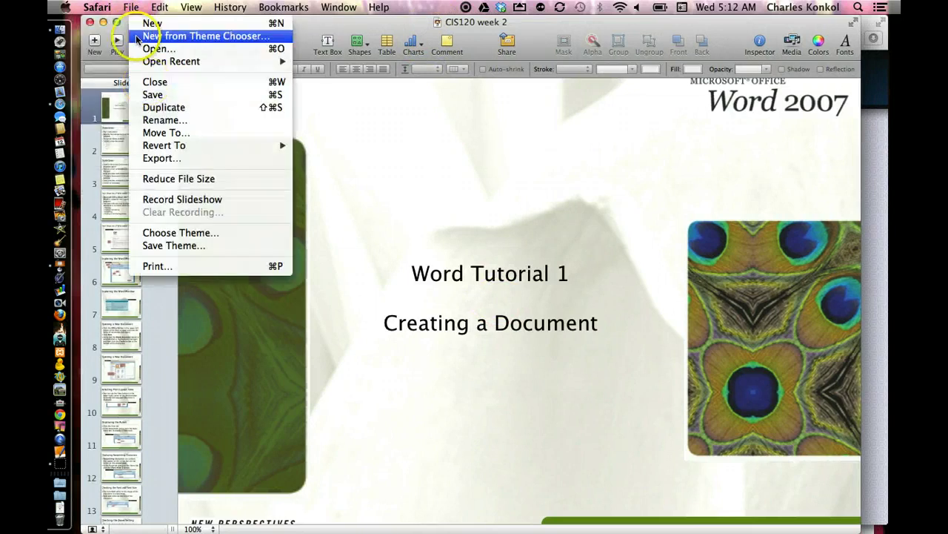
mouse_move(151, 8)
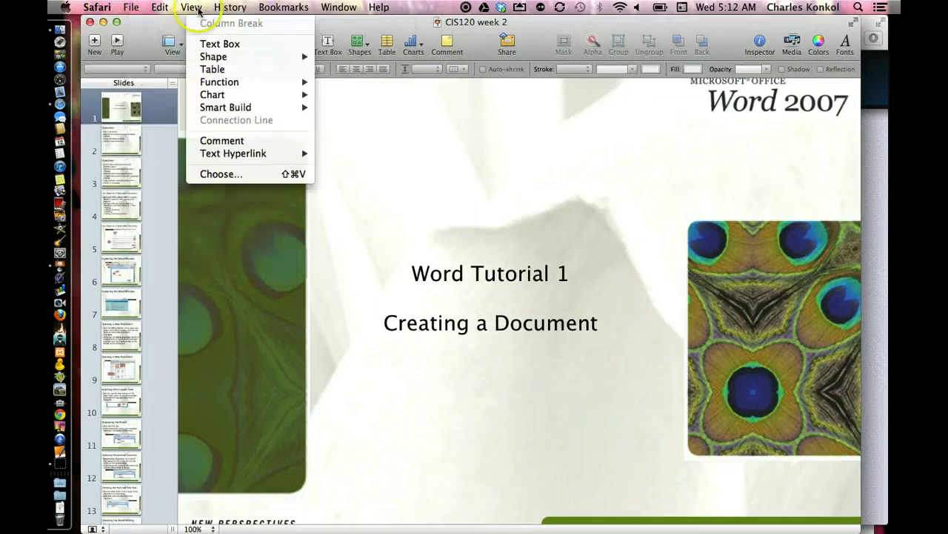
mouse_move(111, 8)
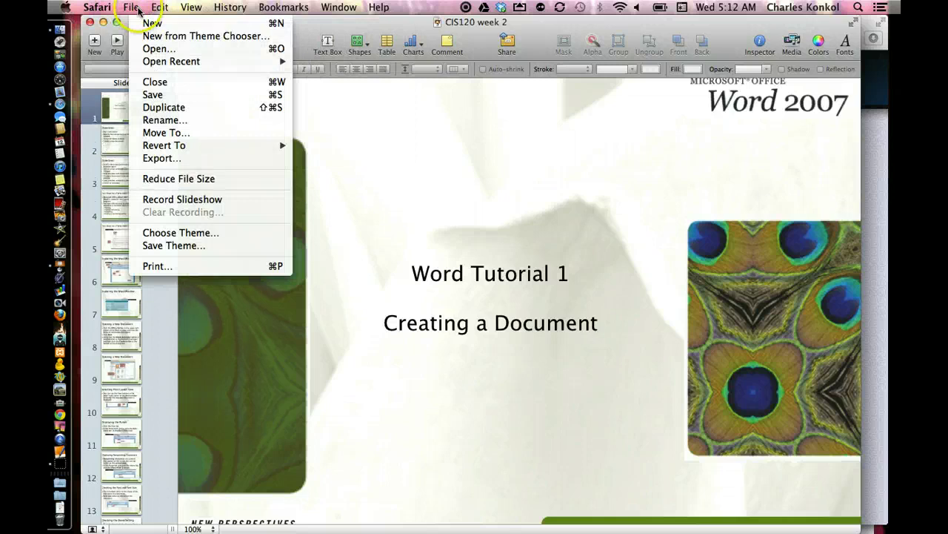
left_click(164, 158)
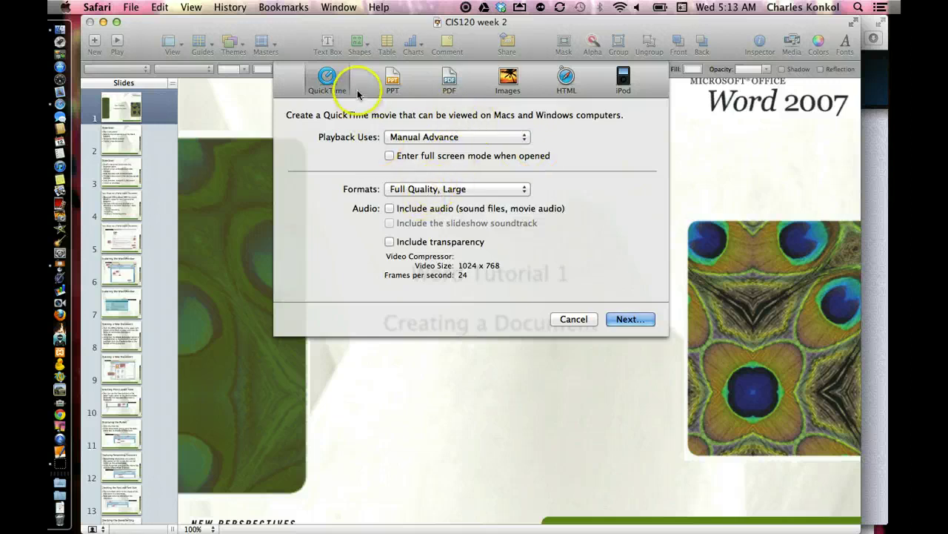
left_click(392, 80)
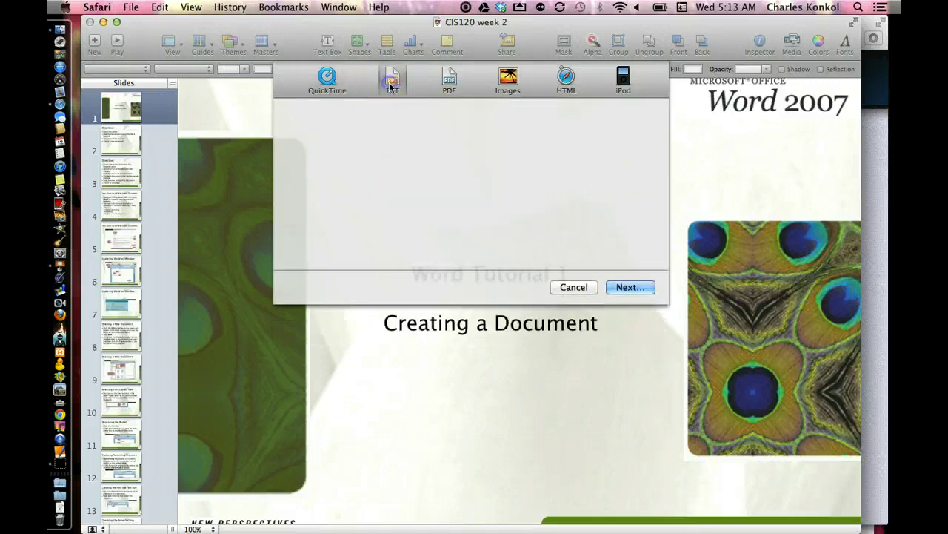
left_click(449, 81)
left_click(622, 320)
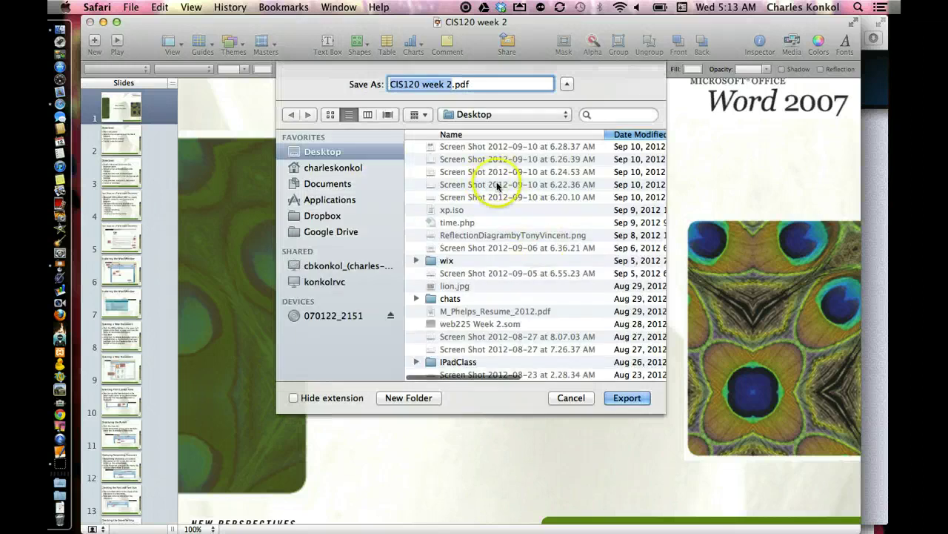
left_click(633, 398)
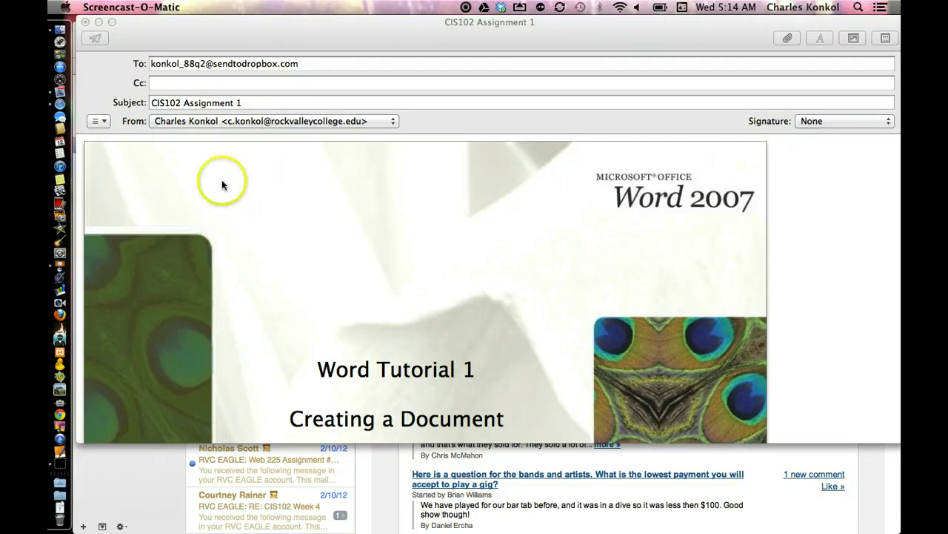
- In Mail, send the CIS102 Assignment 1 message with the presentation PDF to the Send To Dropbox address
left_click(138, 39)
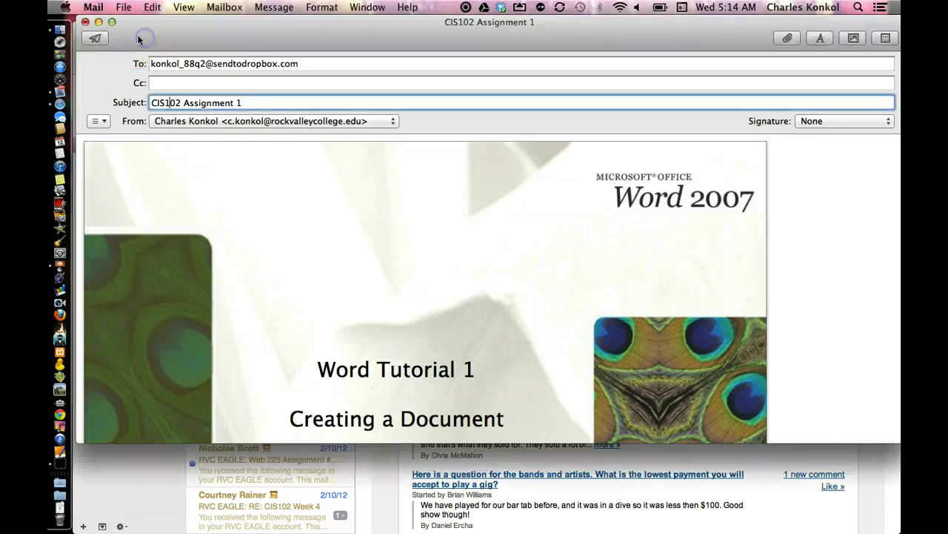
left_click(95, 39)
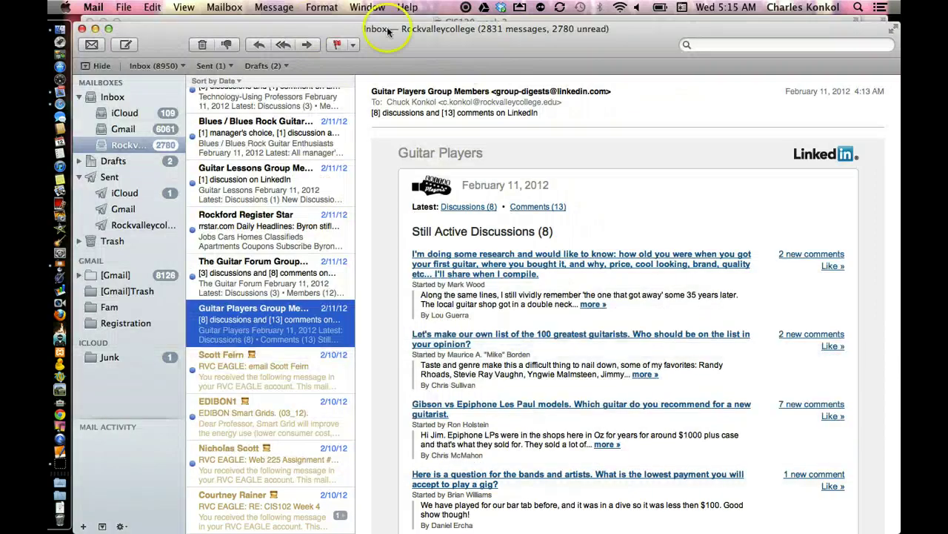
- Open the local Dropbox folder in Finder and go through Attachments, CIS102 Assignment 1 and the sender's address folder into 09-12-2012
left_click(501, 8)
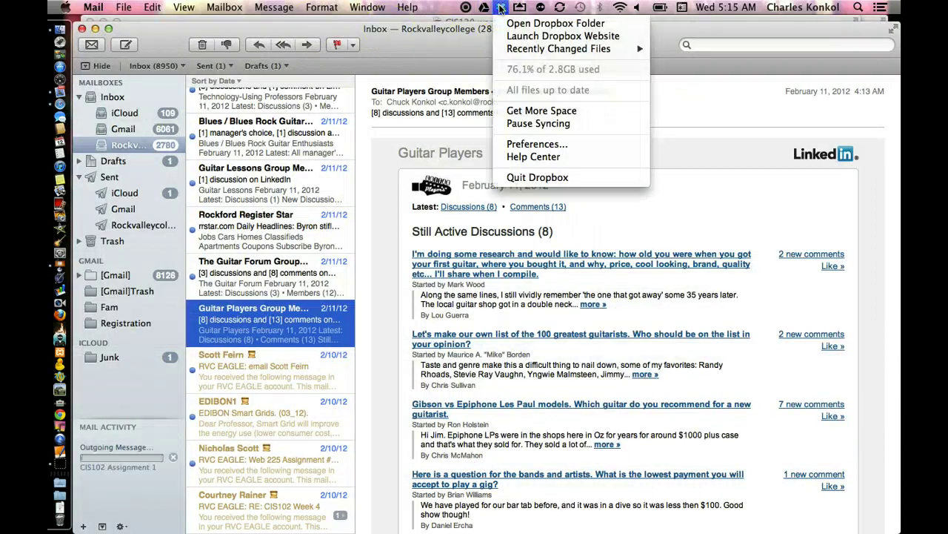
left_click(509, 23)
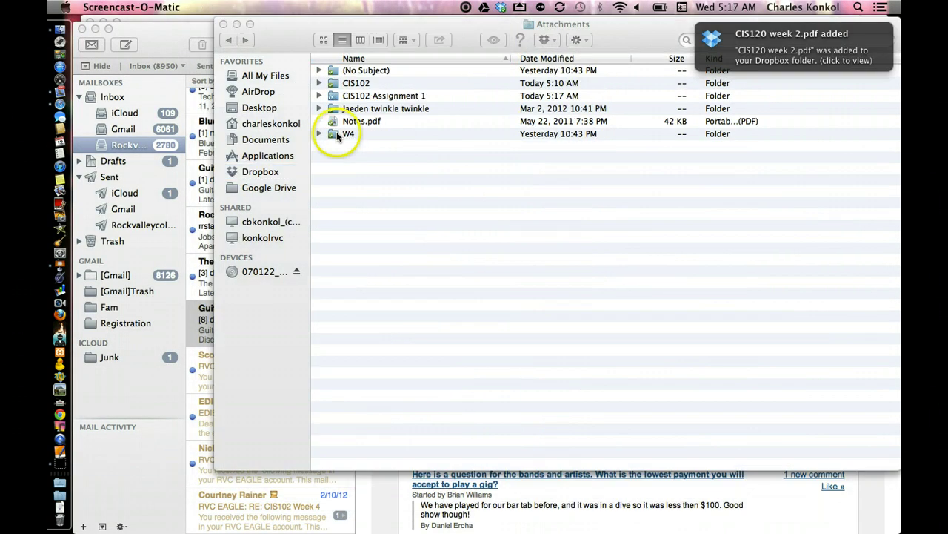
left_click(229, 41)
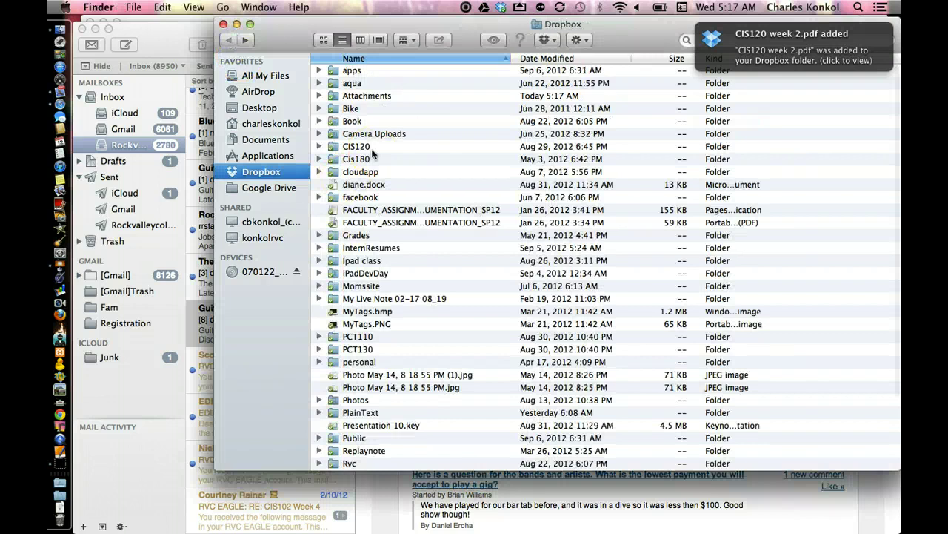
double_click(342, 97)
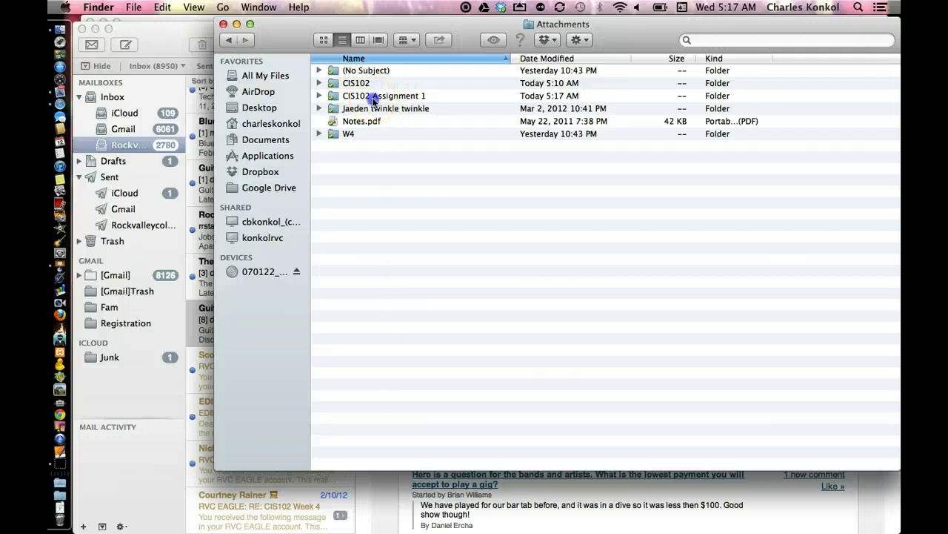
double_click(373, 96)
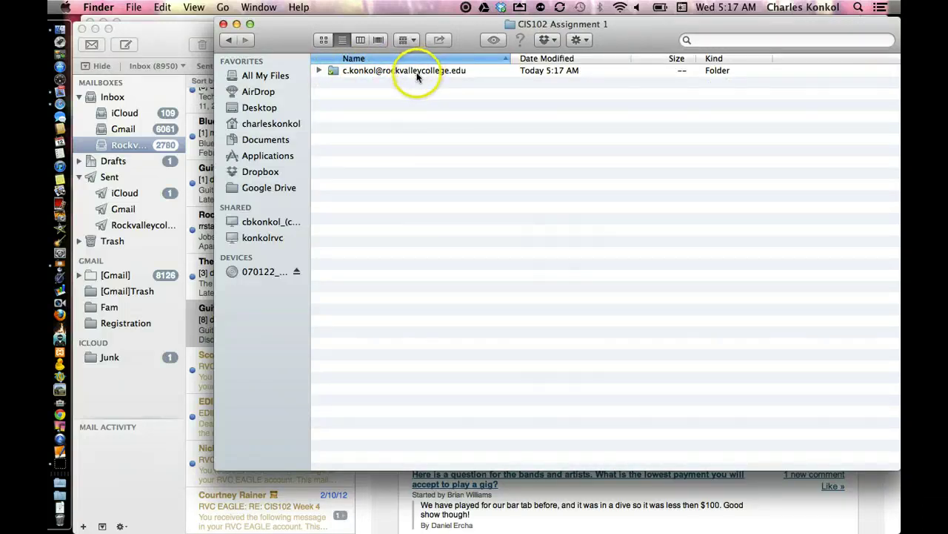
double_click(356, 71)
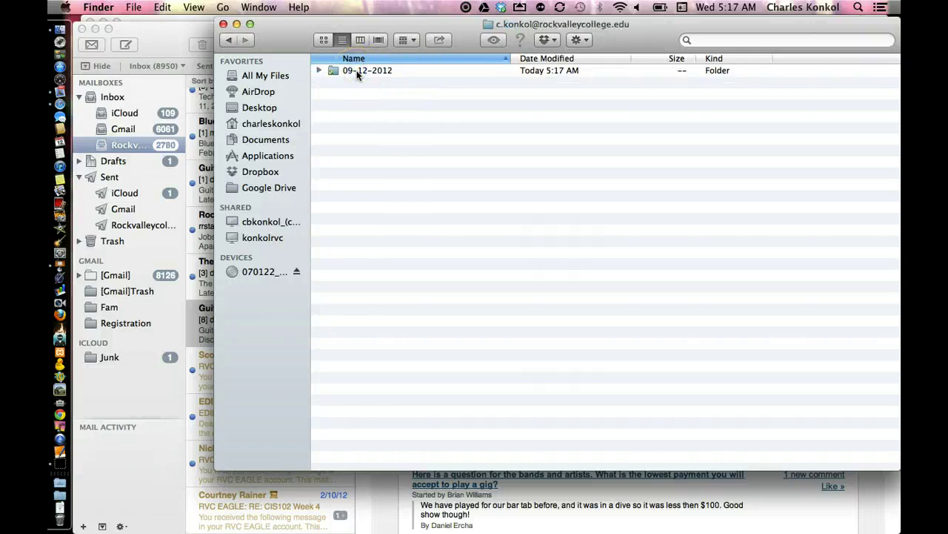
double_click(363, 70)
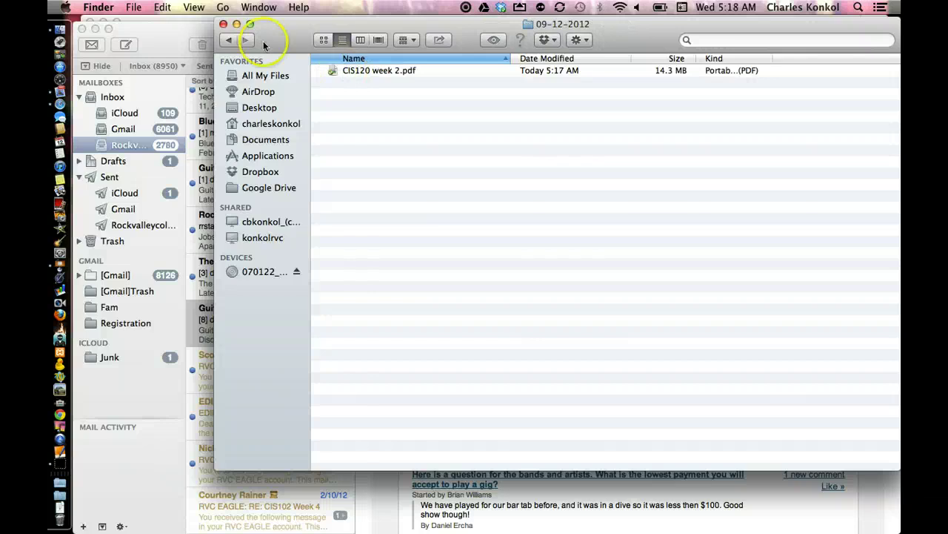
- Go back to the Attachments folder and retrace the CIS102 Assignment 1 subfolders by subject, sender address and date
left_click(230, 40)
left_click(230, 40)
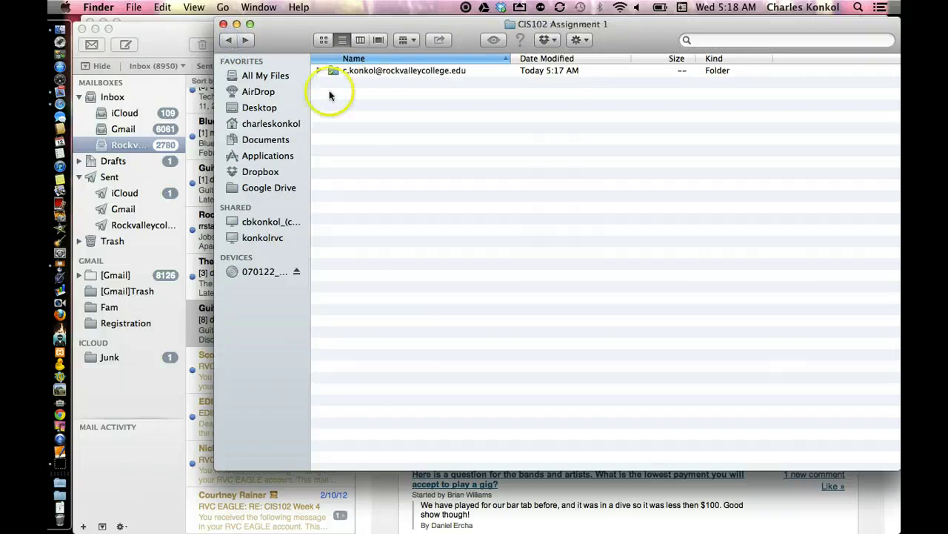
left_click(228, 41)
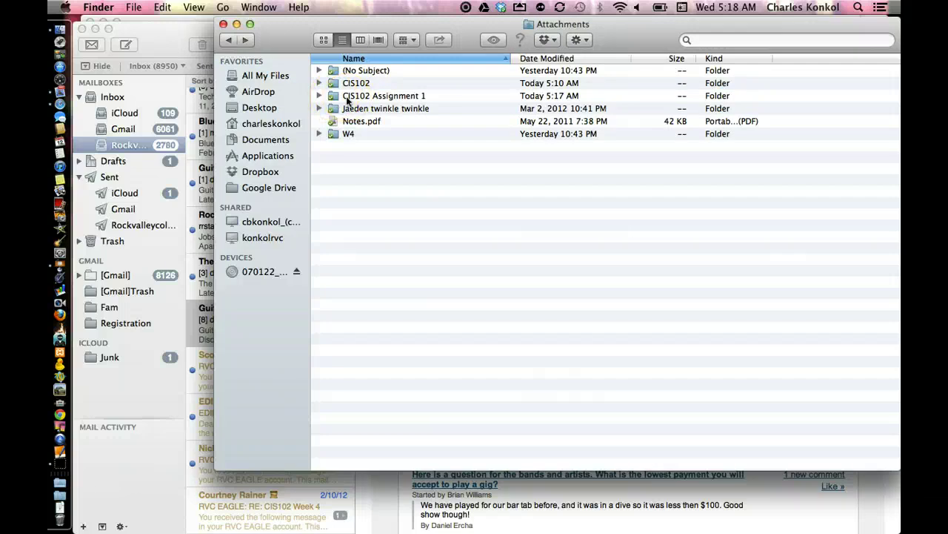
left_click(347, 100)
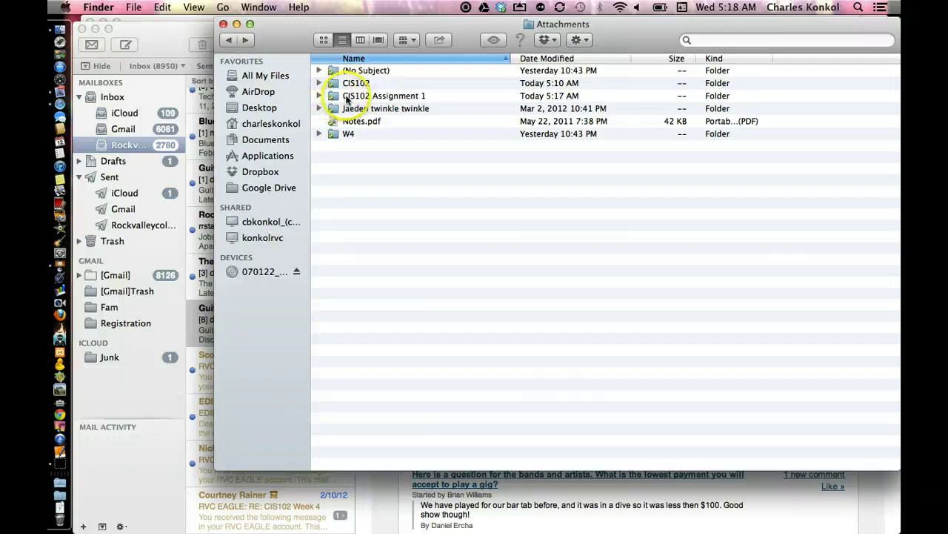
double_click(347, 100)
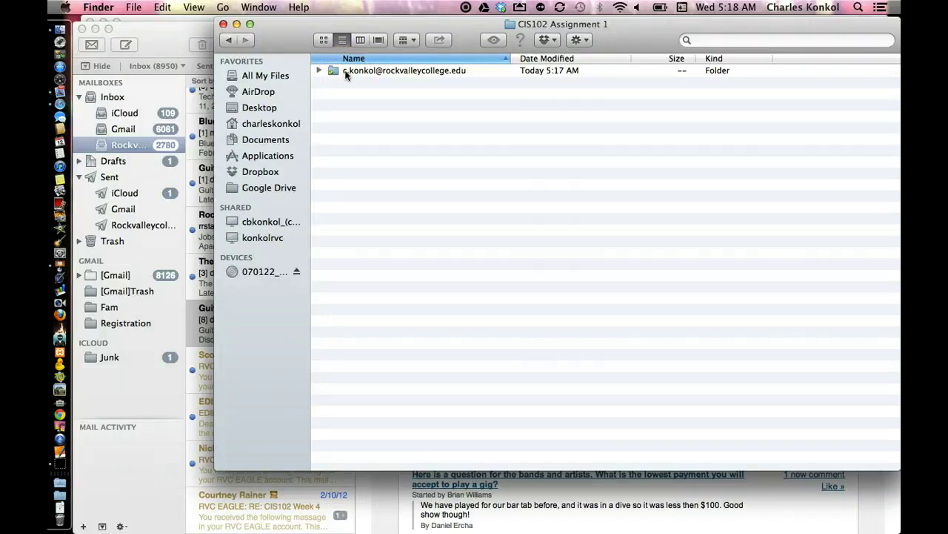
double_click(346, 72)
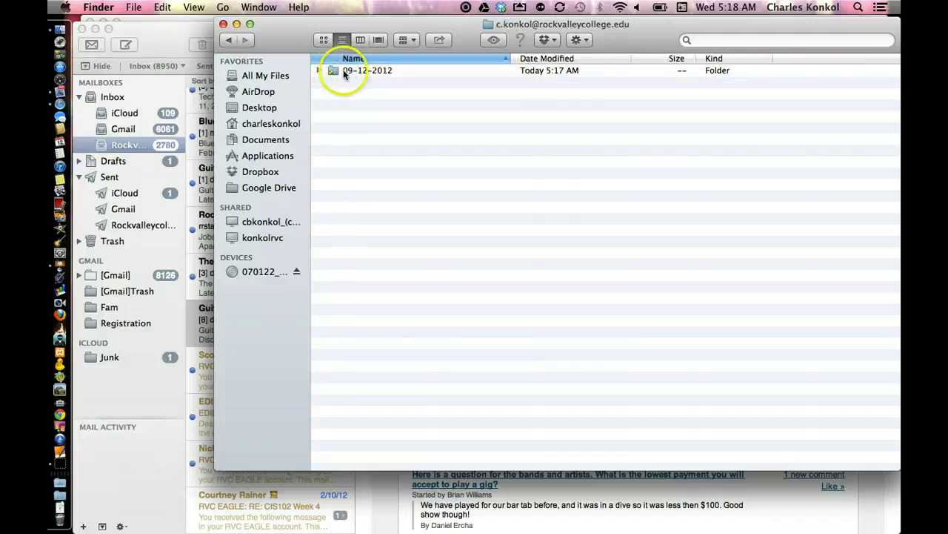
double_click(358, 71)
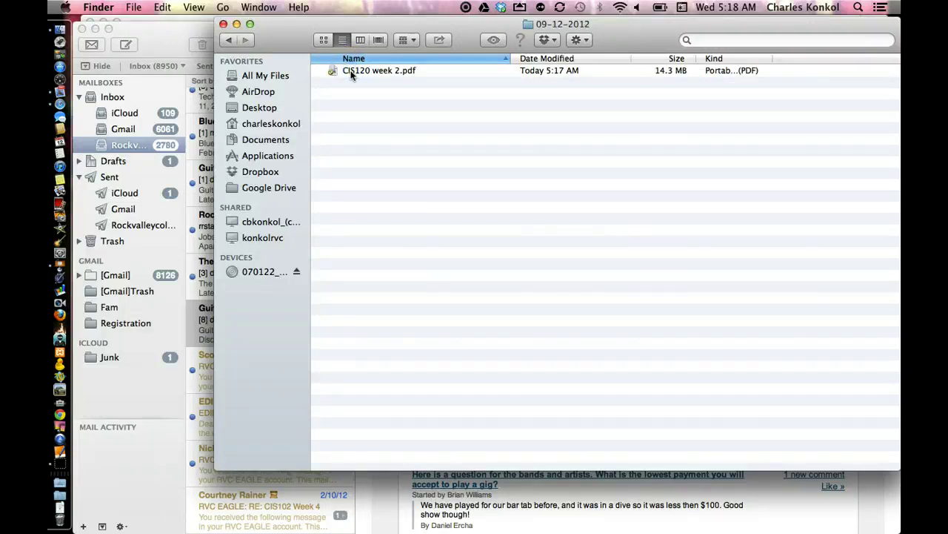
left_click(228, 39)
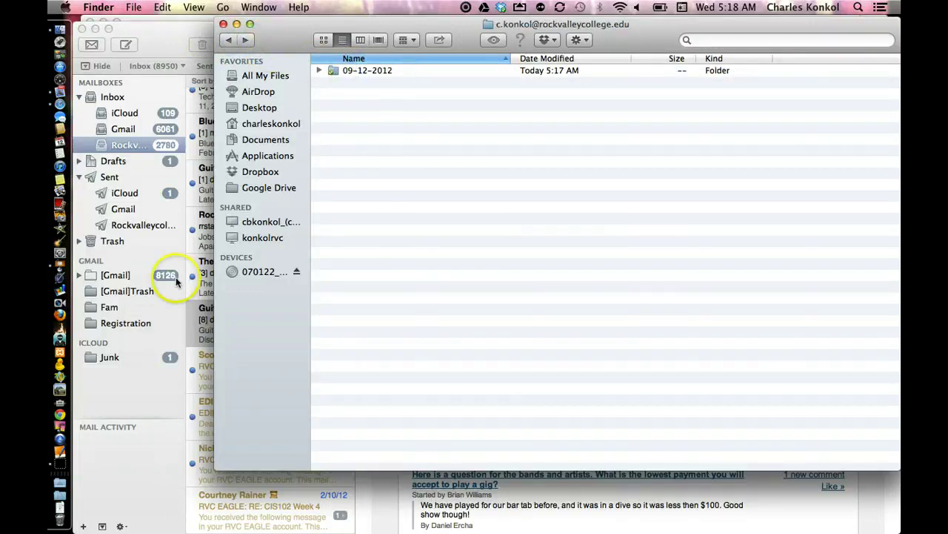
- Switch to the Send To Dropbox page in Safari and remove the Date attribute from the save path
left_click(62, 108)
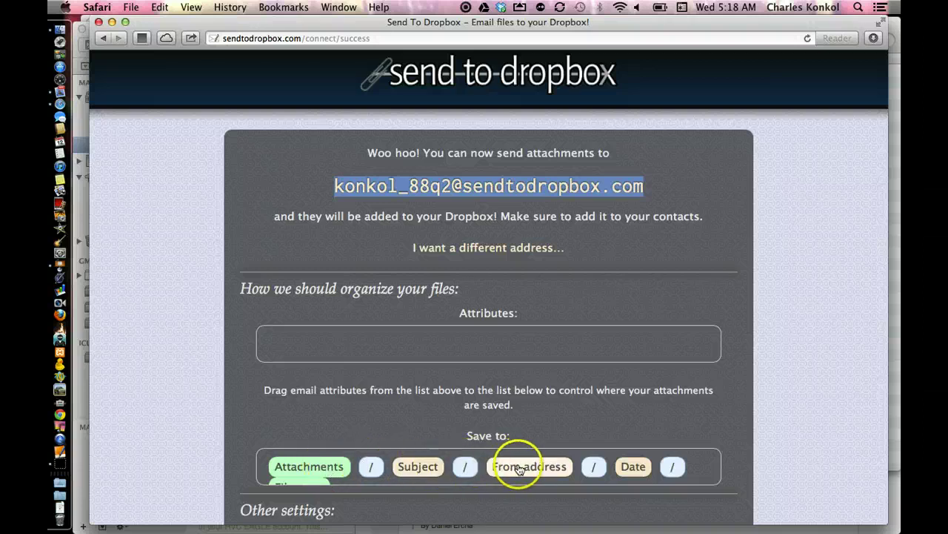
left_click_drag(628, 468, 585, 350)
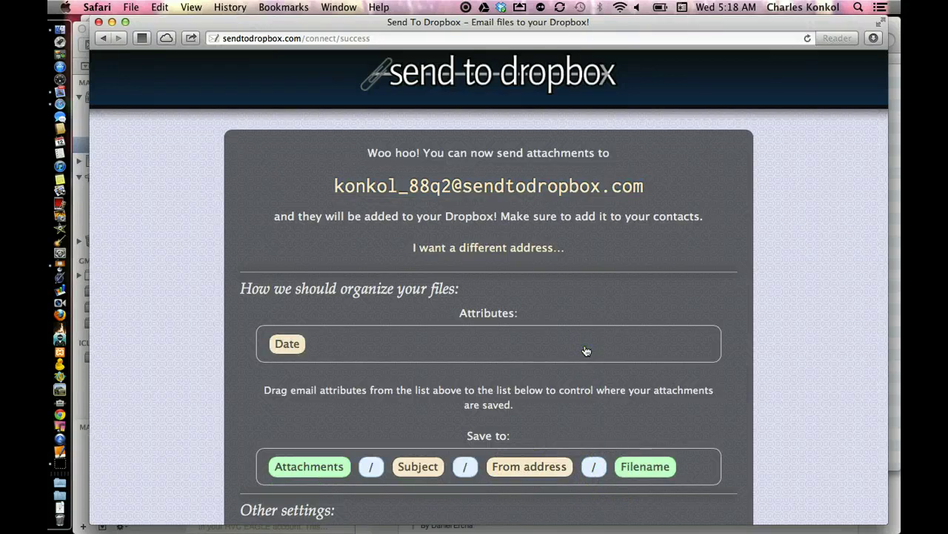
left_click_drag(629, 433, 643, 464)
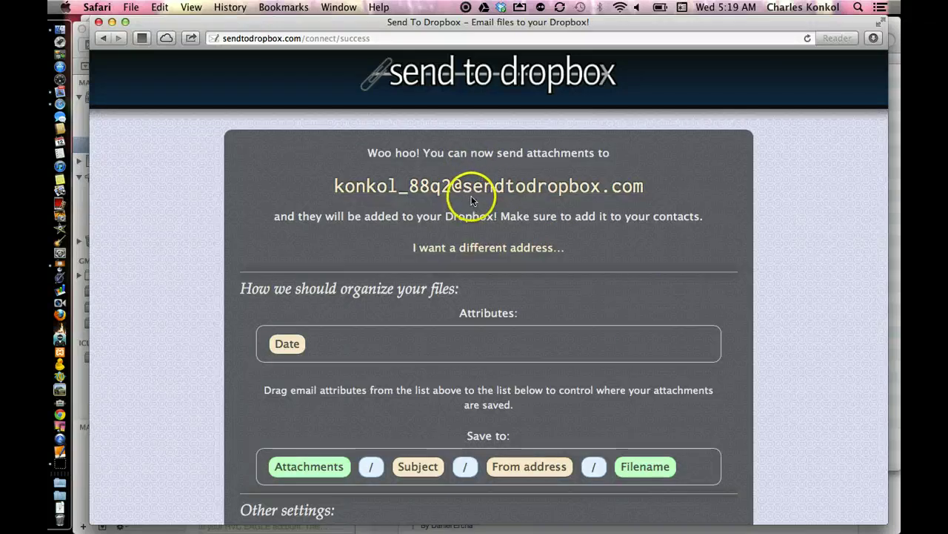
left_click(443, 248)
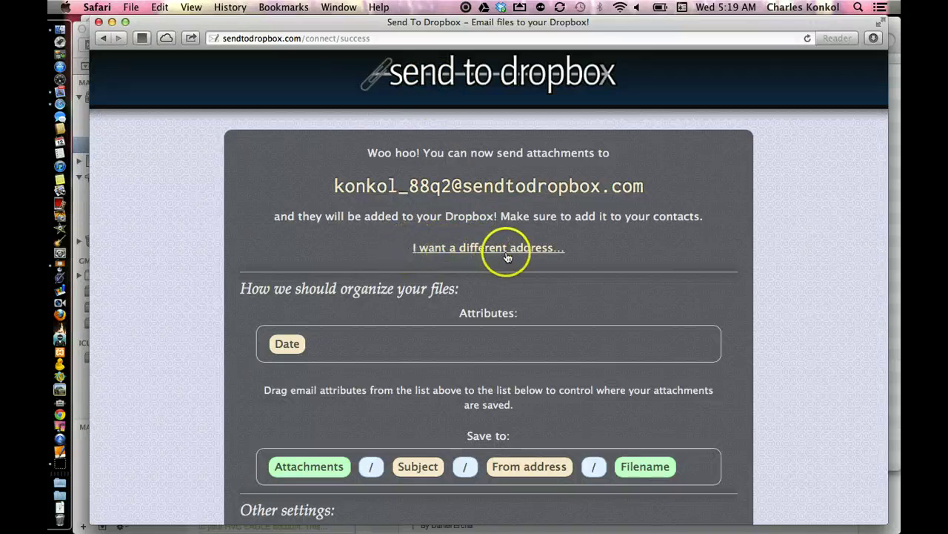